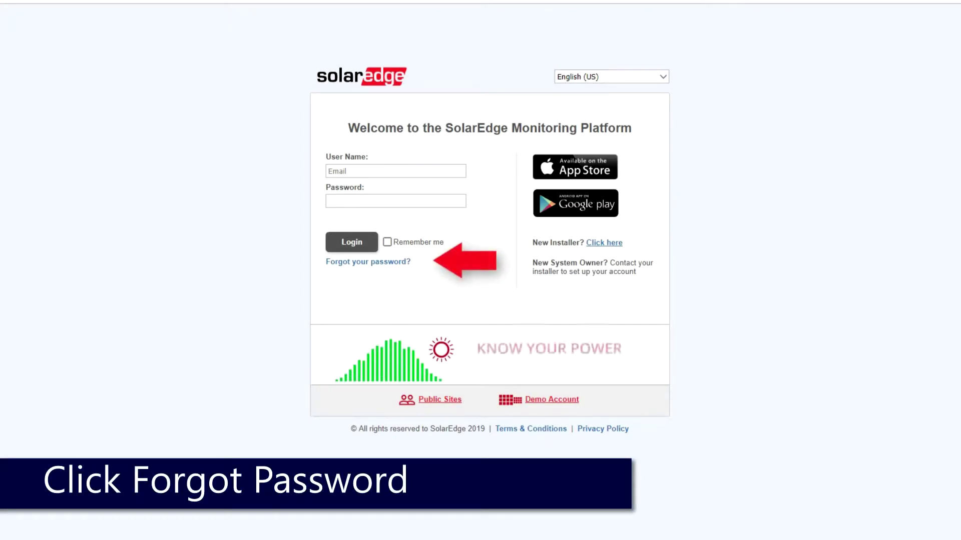
- Open the Password Assistance form from the login page's 'Forgot your password?' link
click(391, 263)
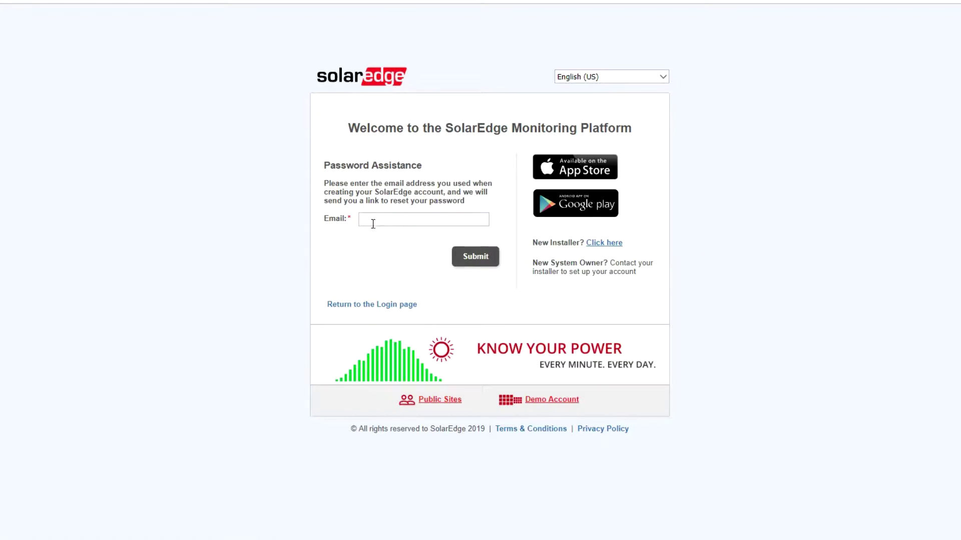
- Submit the account email to request a password reset link
click(475, 257)
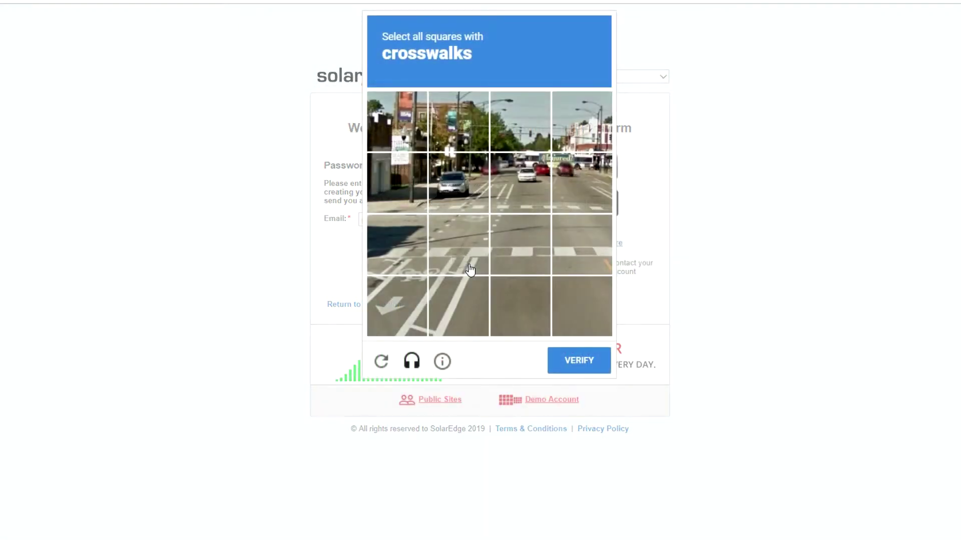
- Select the two crosswalk tiles in the reCAPTCHA and verify
click(400, 260)
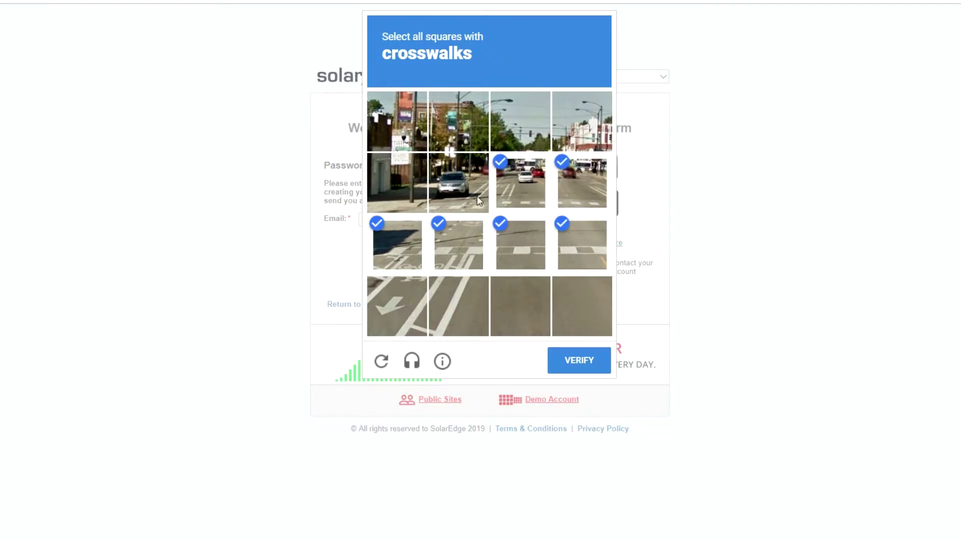
click(398, 199)
click(573, 368)
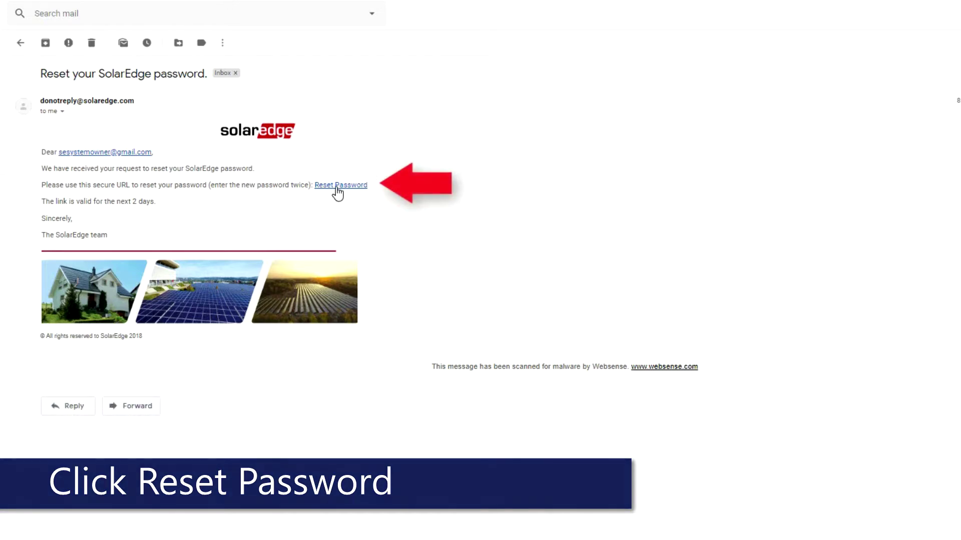
- Follow the Reset Password link in the 'Reset your SolarEdge password' email
click(339, 186)
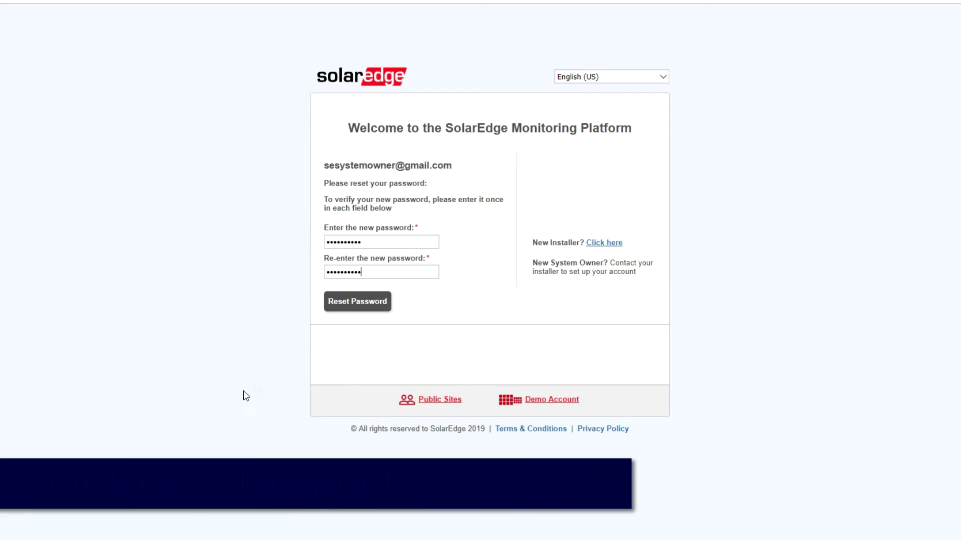
- Submit the new password, entered in both fields, with Reset Password
click(351, 304)
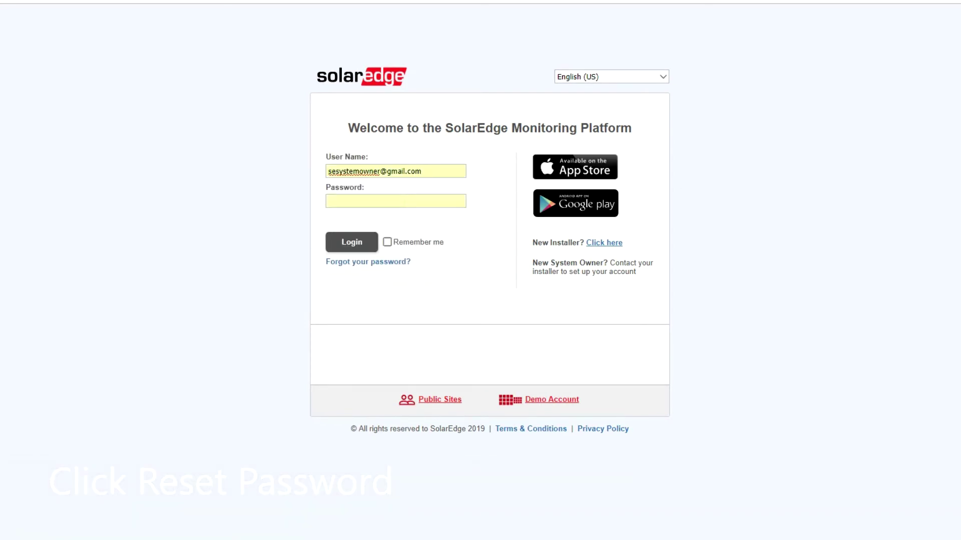
text(password)
- Log in with the prefilled account email and the new password
click(351, 242)
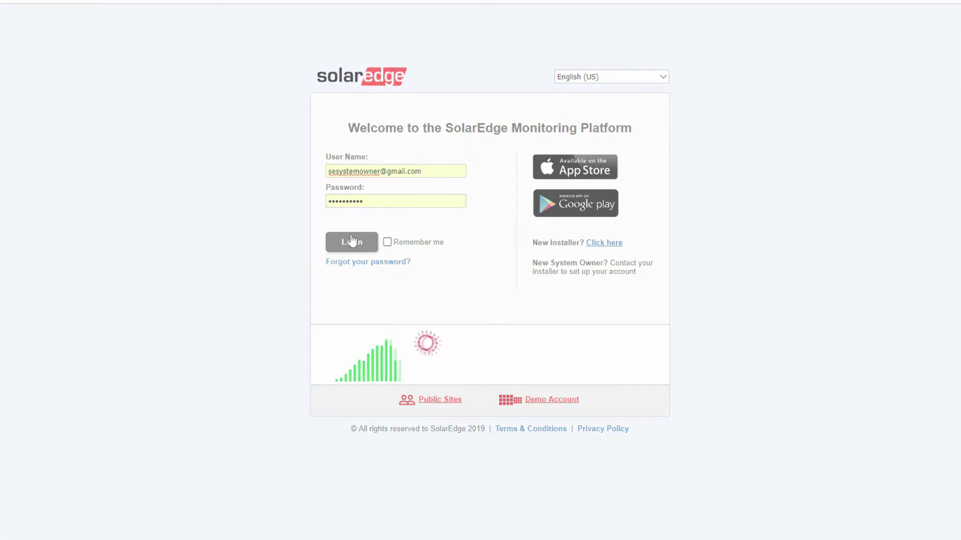